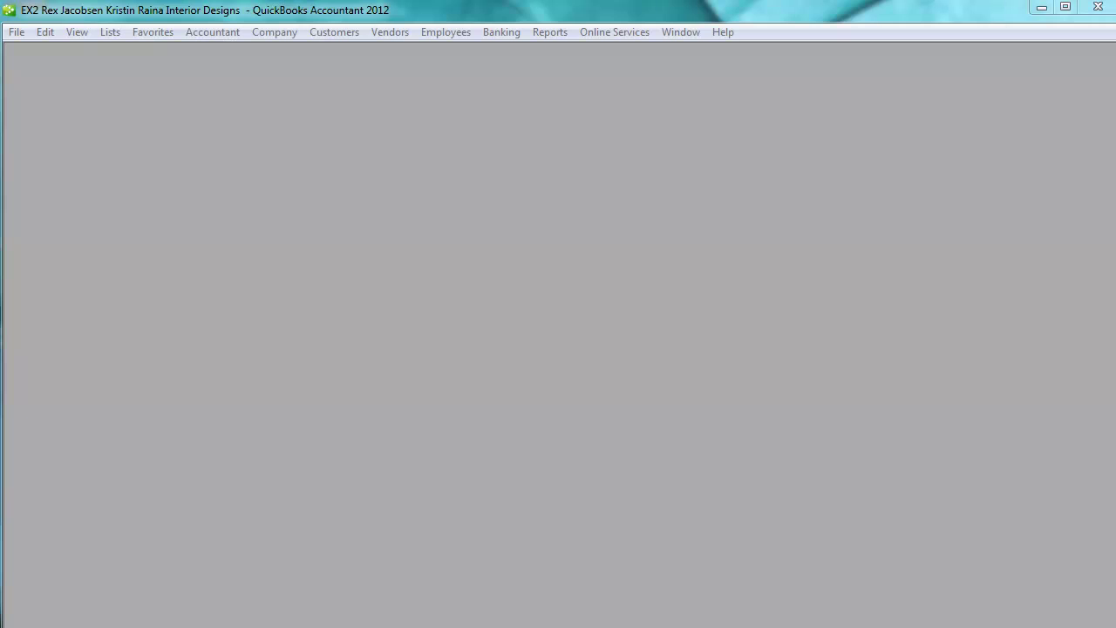
Step: Display the company Home page from the Company menu and start a new vendor bill
left_click(281, 33)
left_click(285, 53)
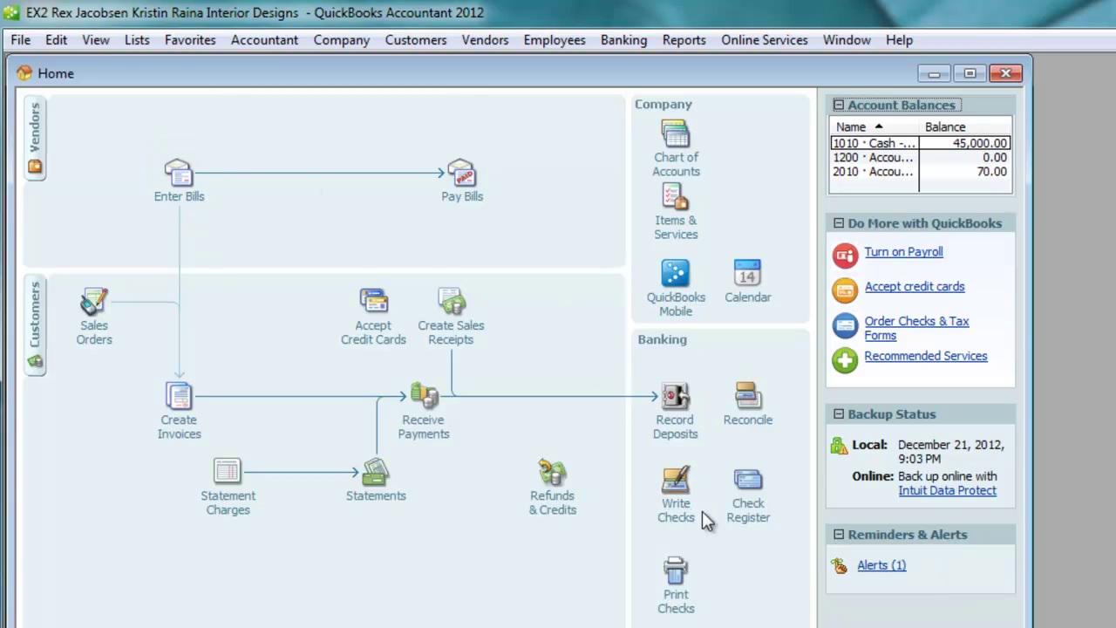
left_click(185, 197)
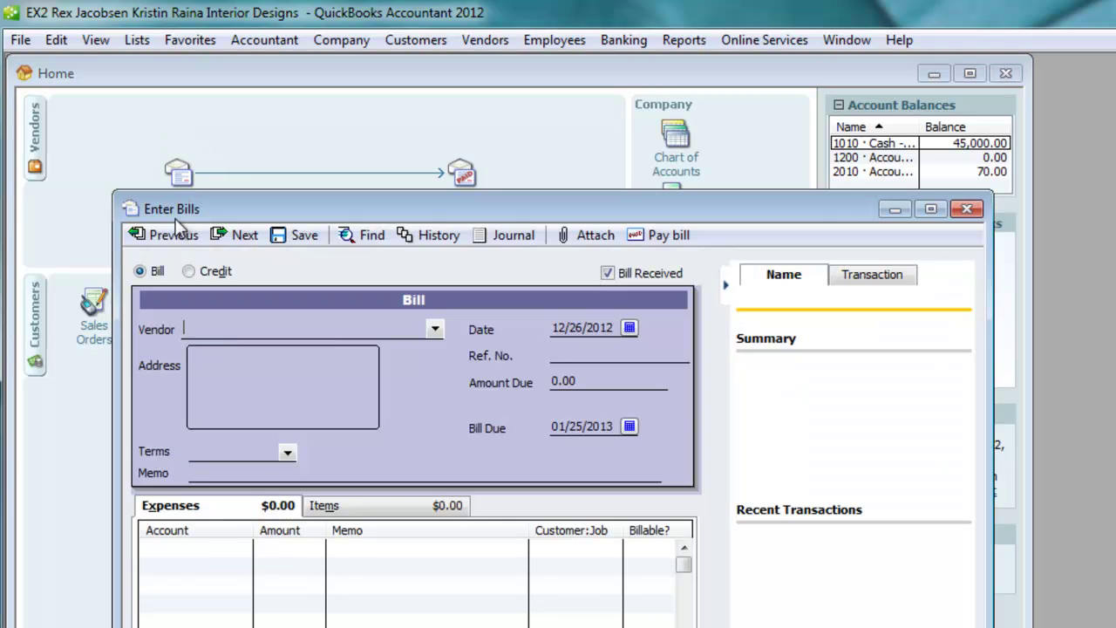
left_click(968, 210)
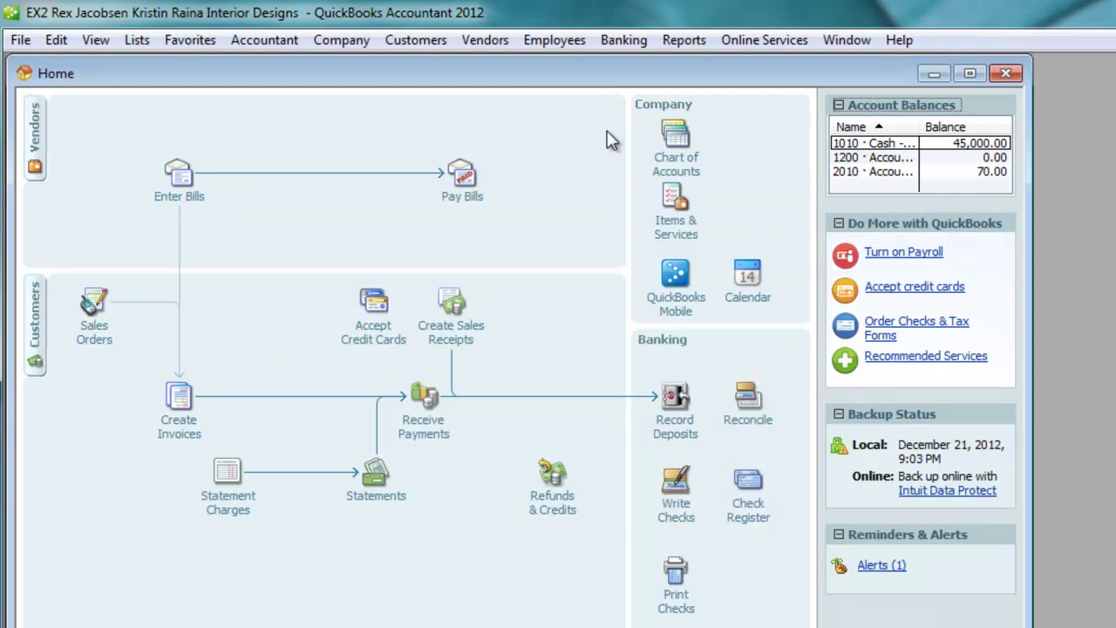
left_click(486, 44)
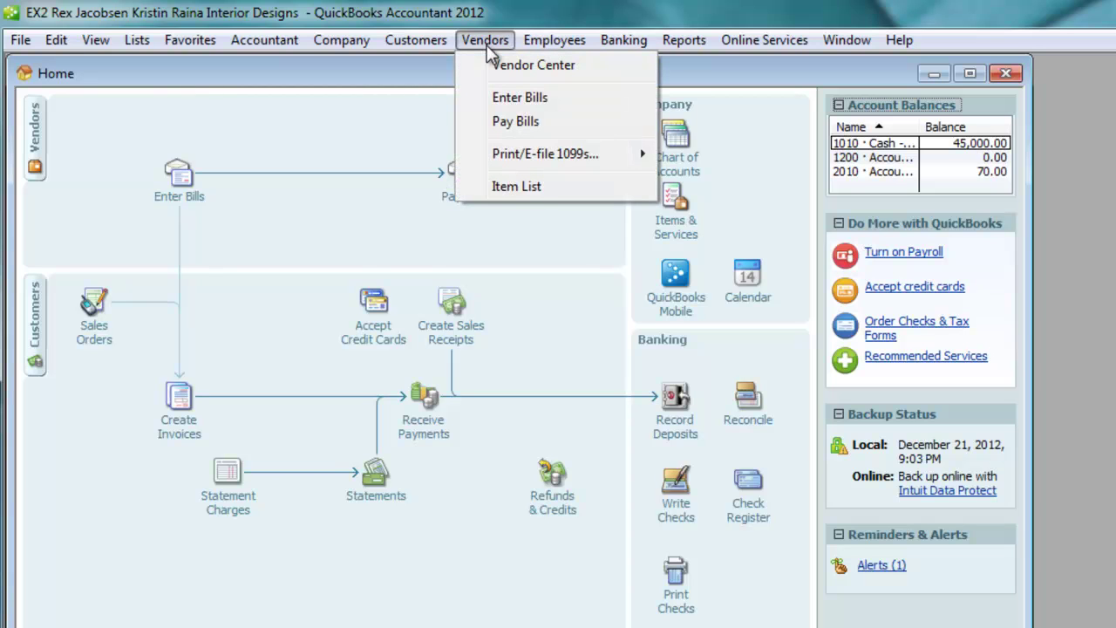
left_click(496, 98)
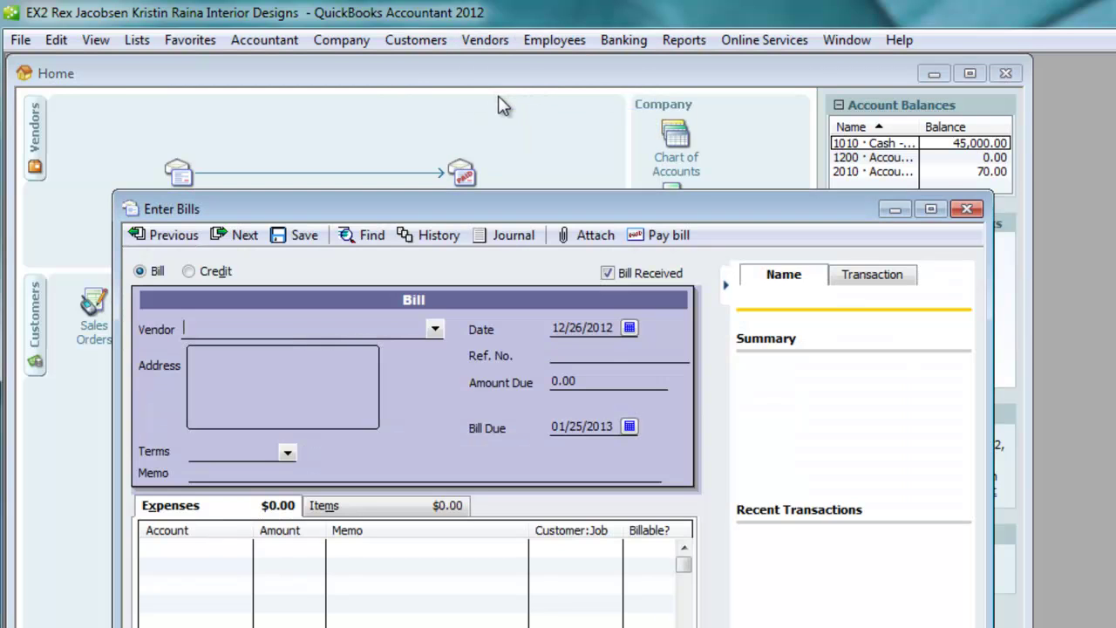
left_click(966, 209)
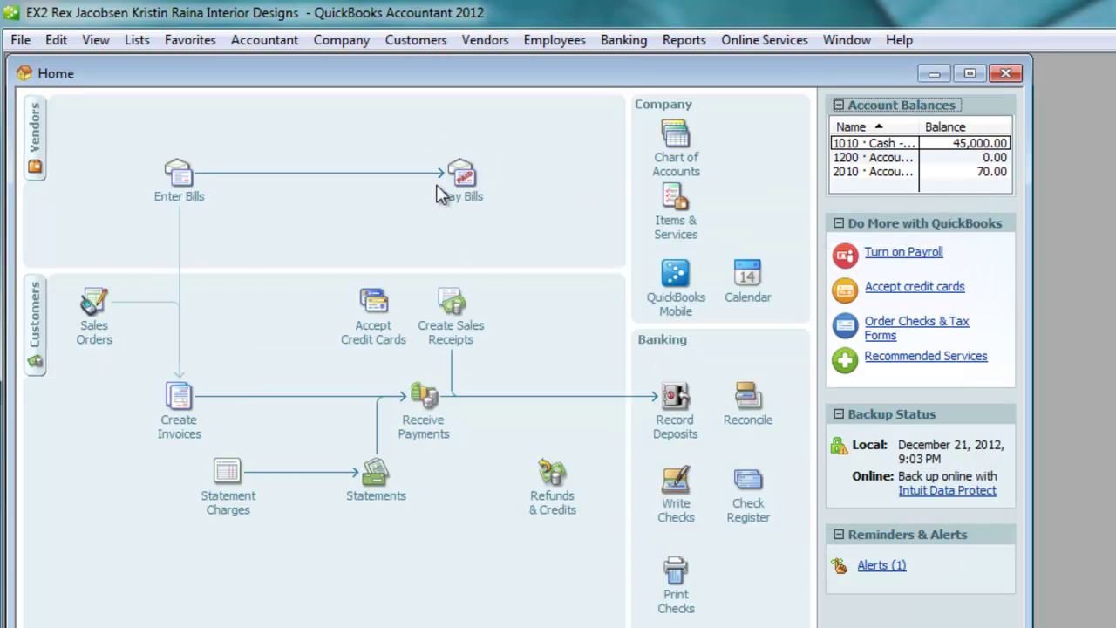
left_click(461, 195)
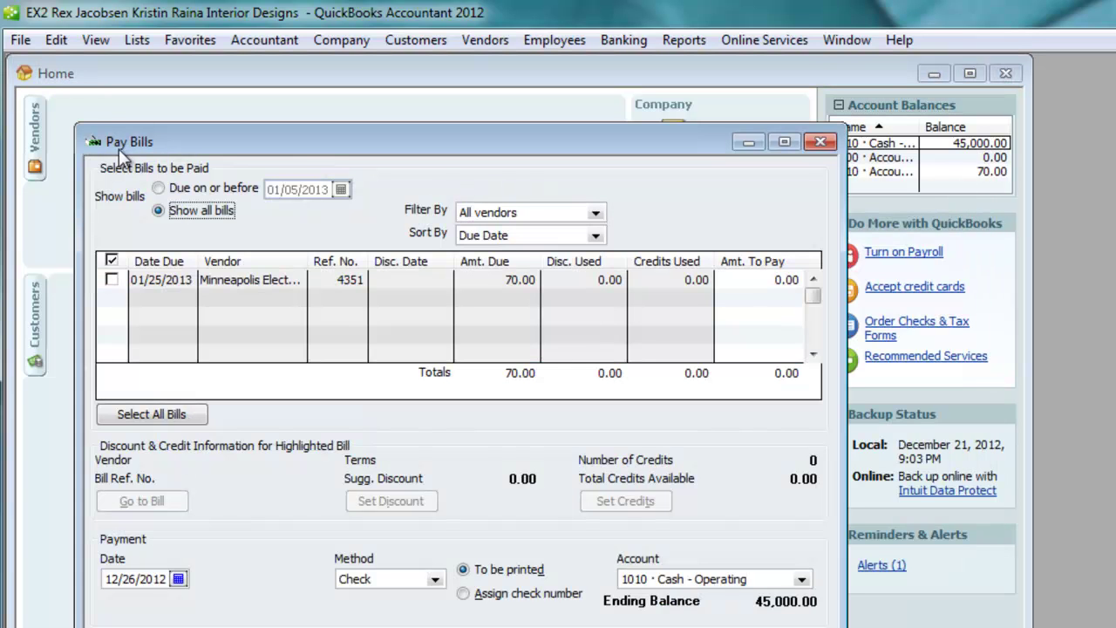
left_click(816, 143)
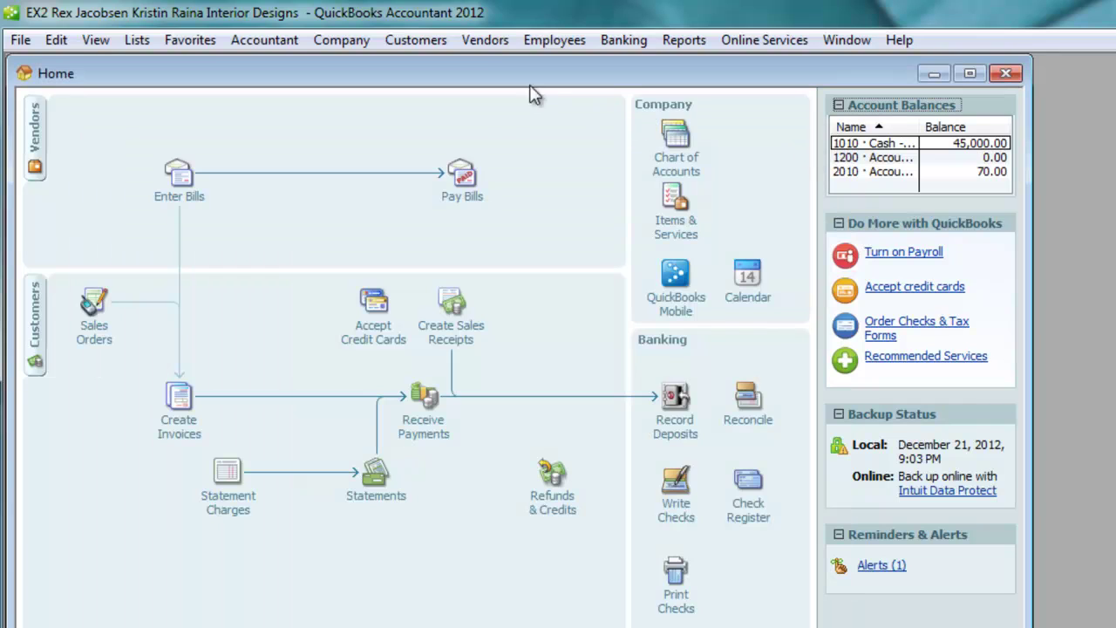
left_click(485, 40)
left_click(503, 121)
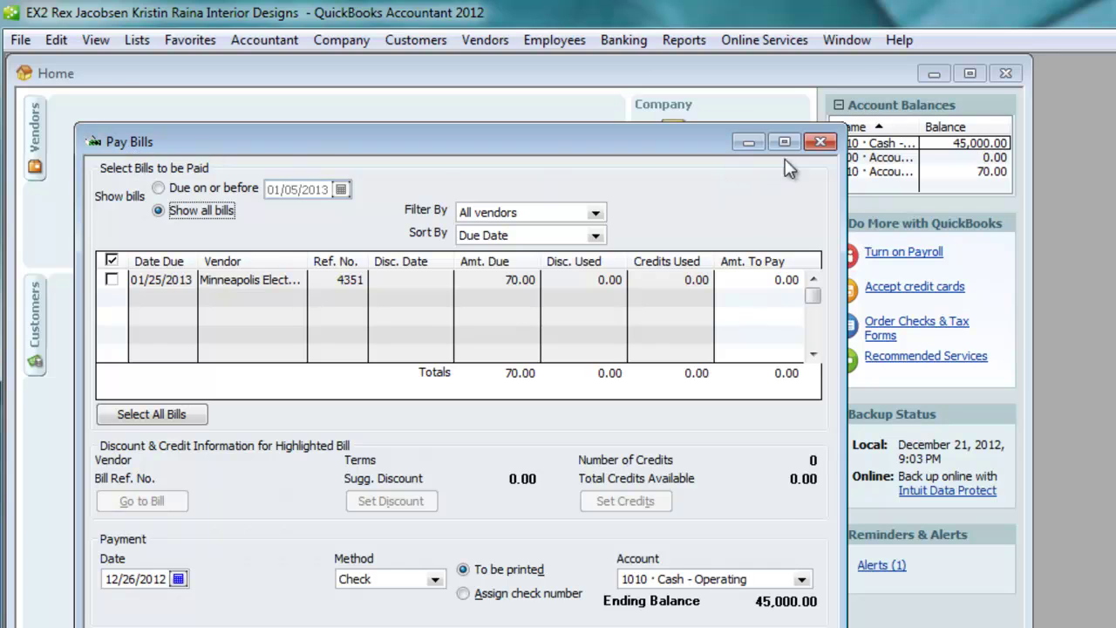
left_click(821, 142)
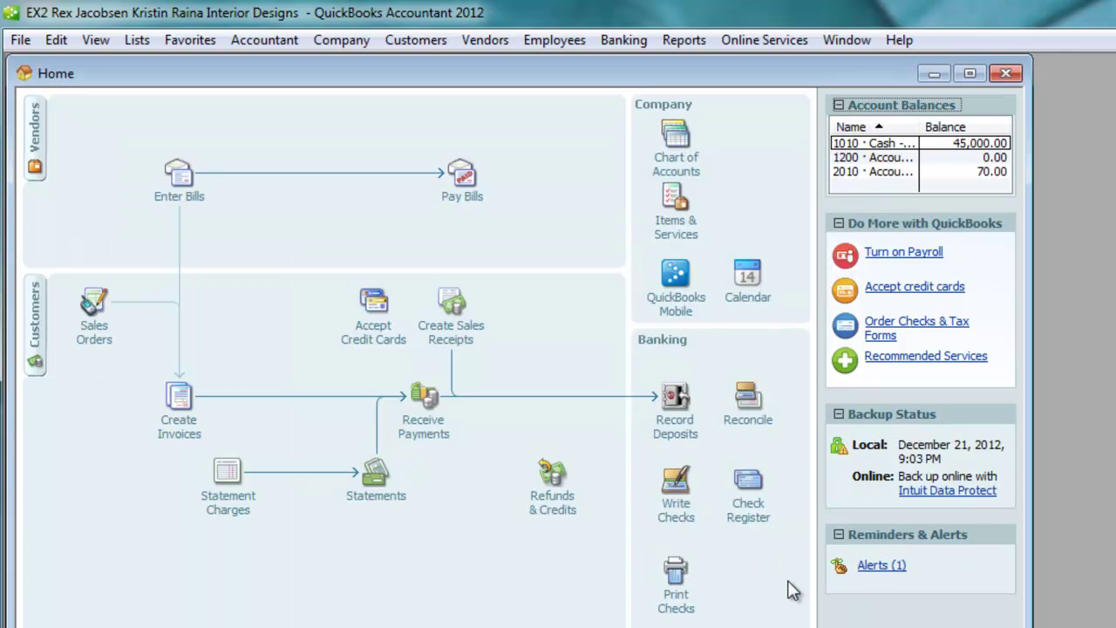
left_click(676, 481)
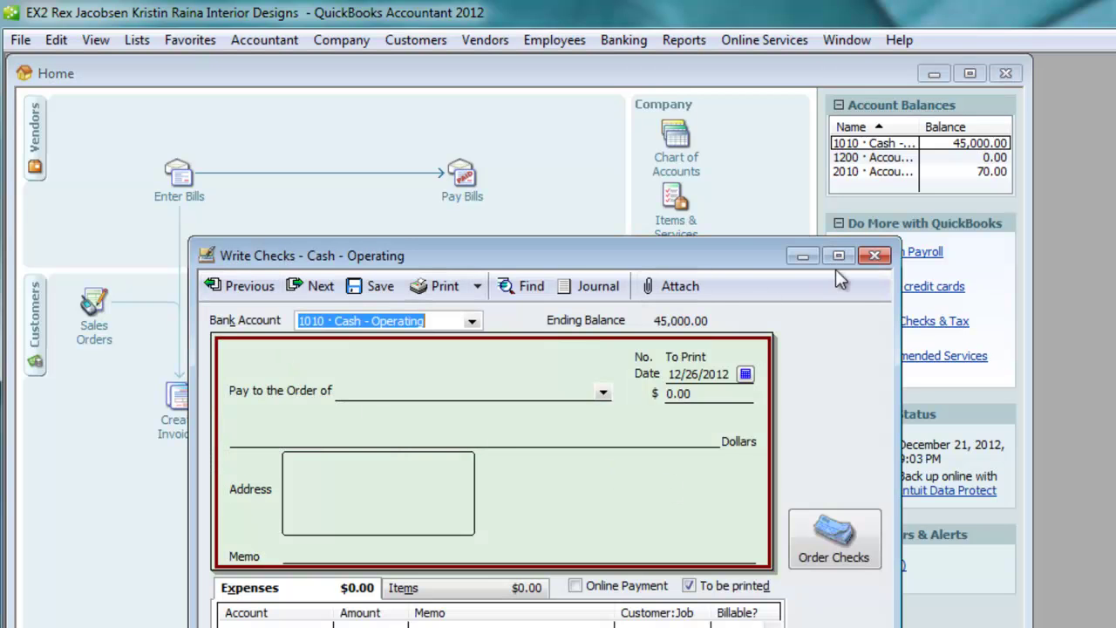
left_click(875, 256)
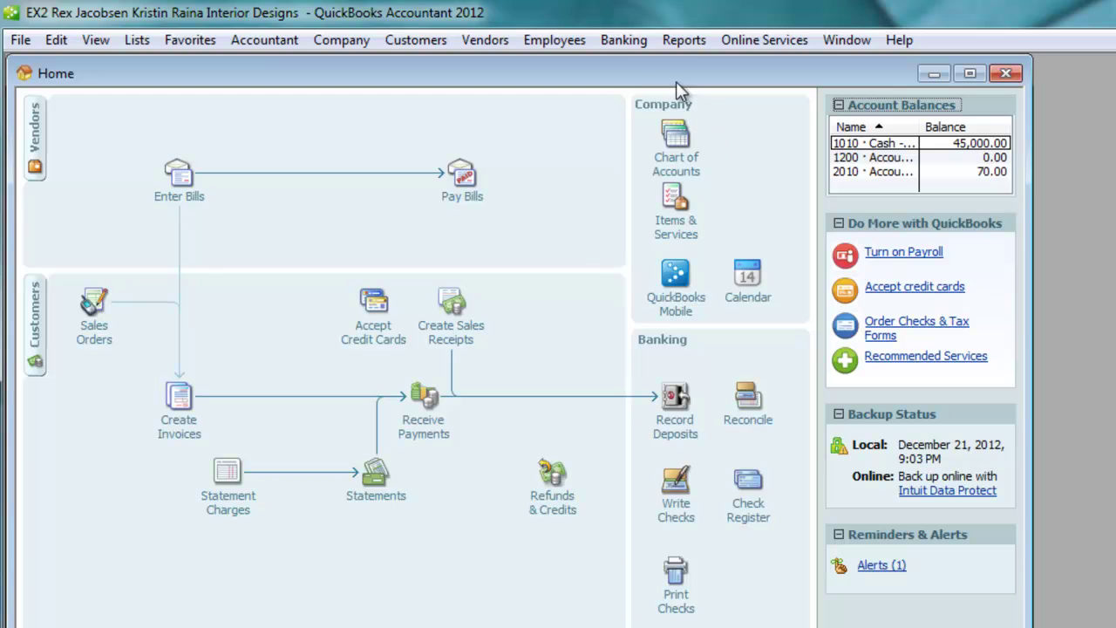
left_click(625, 44)
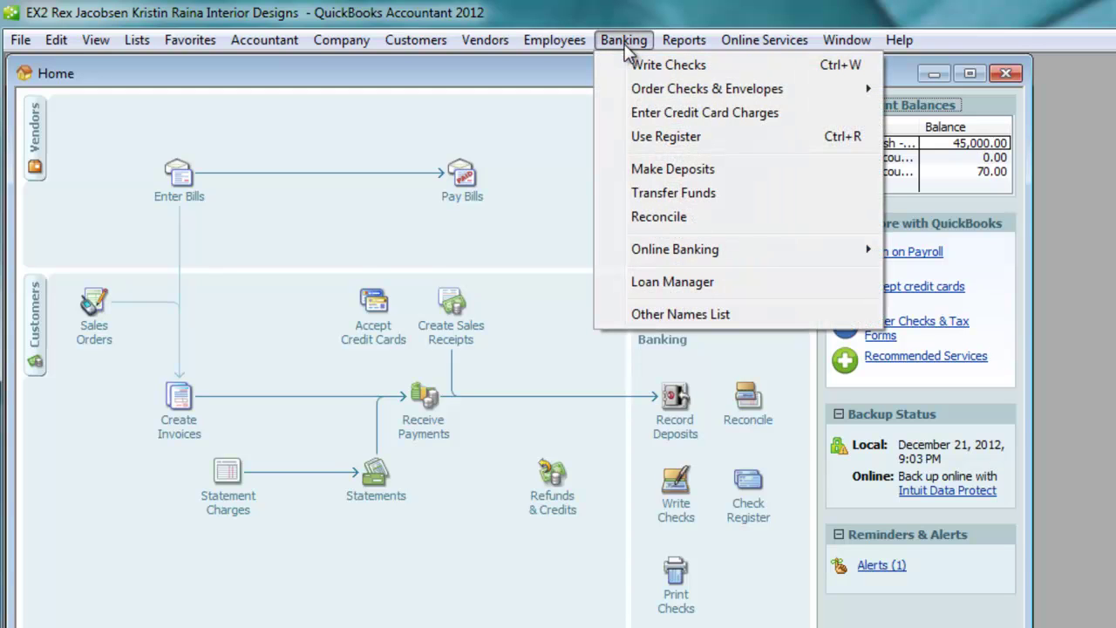
left_click(779, 72)
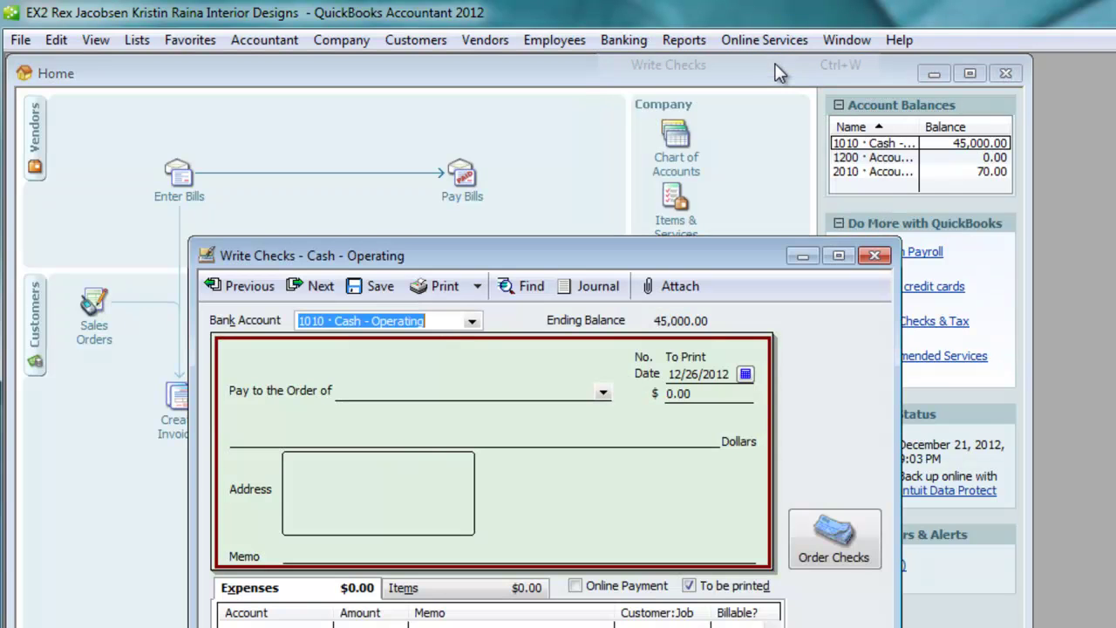
left_click(875, 258)
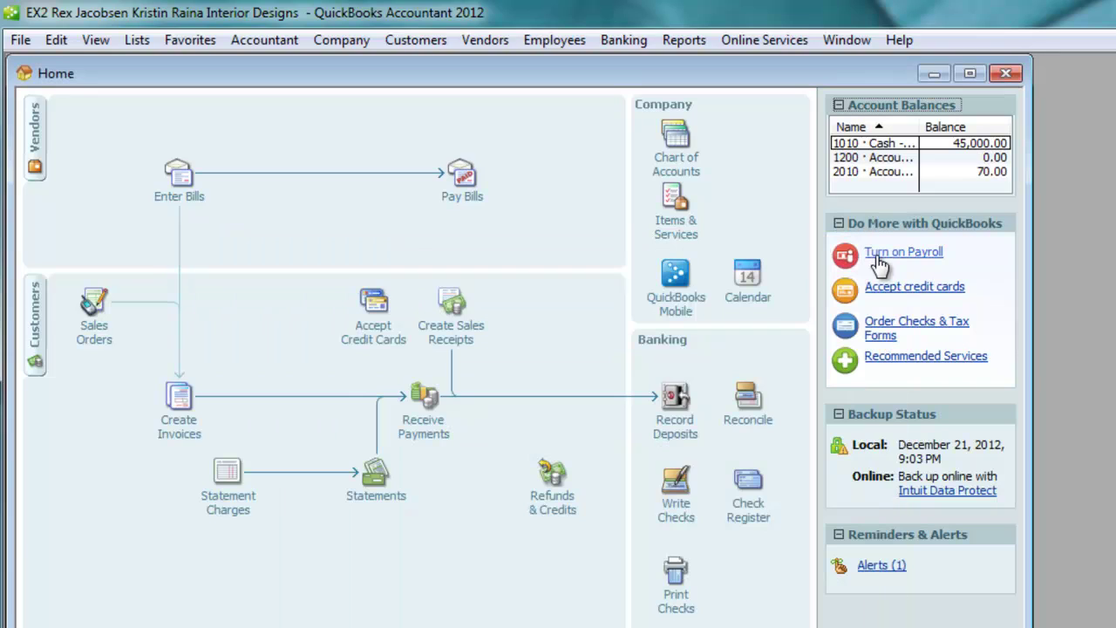
left_click(489, 40)
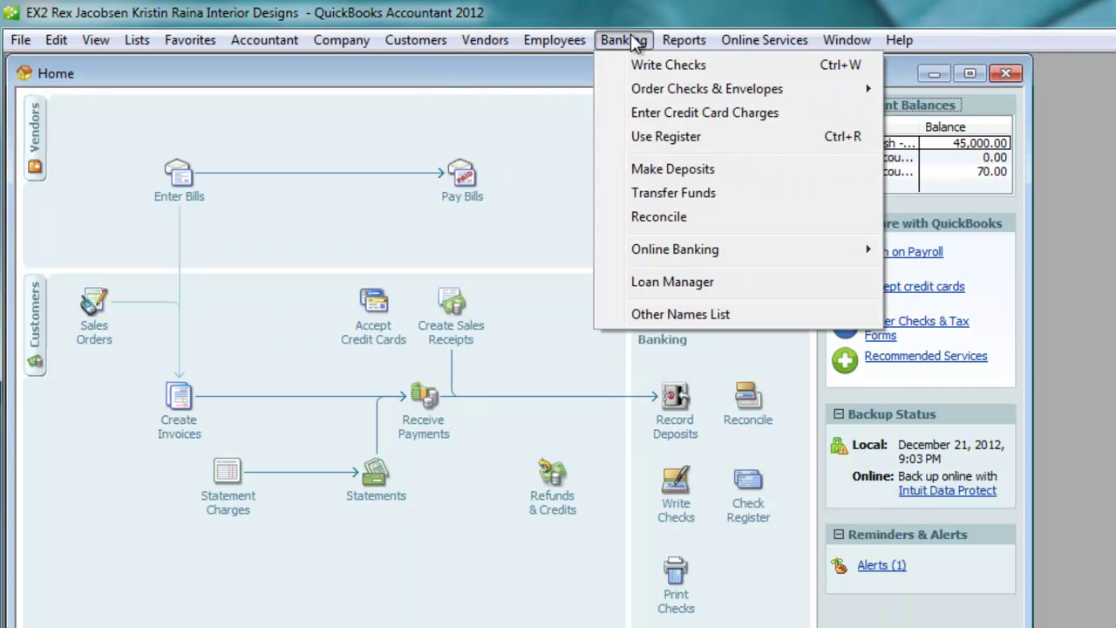
left_click(499, 41)
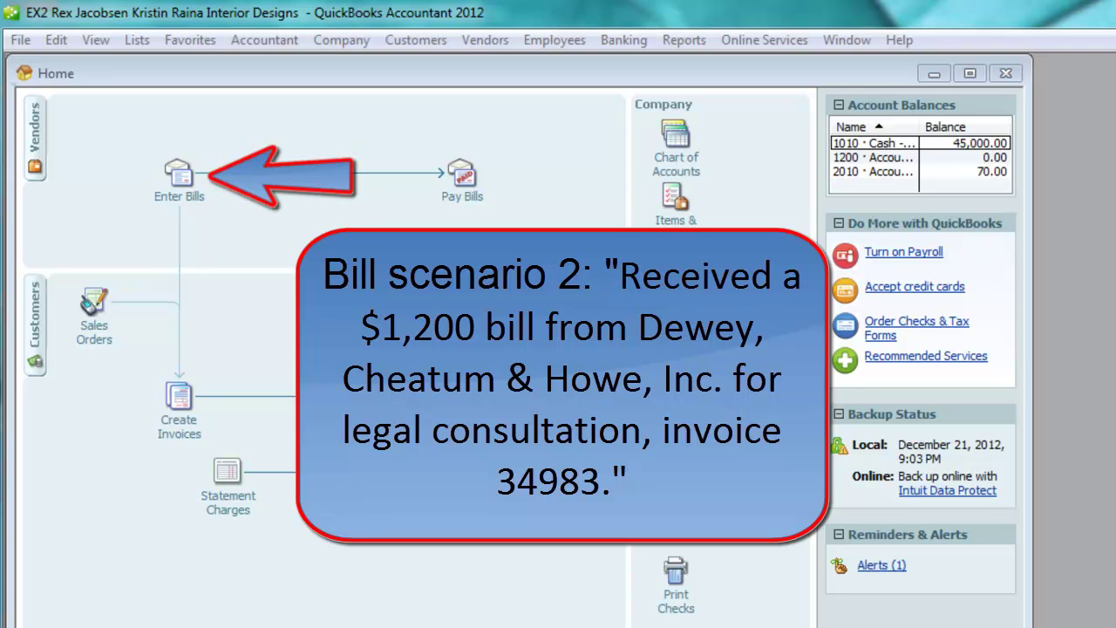
Step: Enter a bill from Dewey, Cheatum, & Howe dated 12/31/2012, Ref. No. 34983, amount 1200
left_click(179, 179)
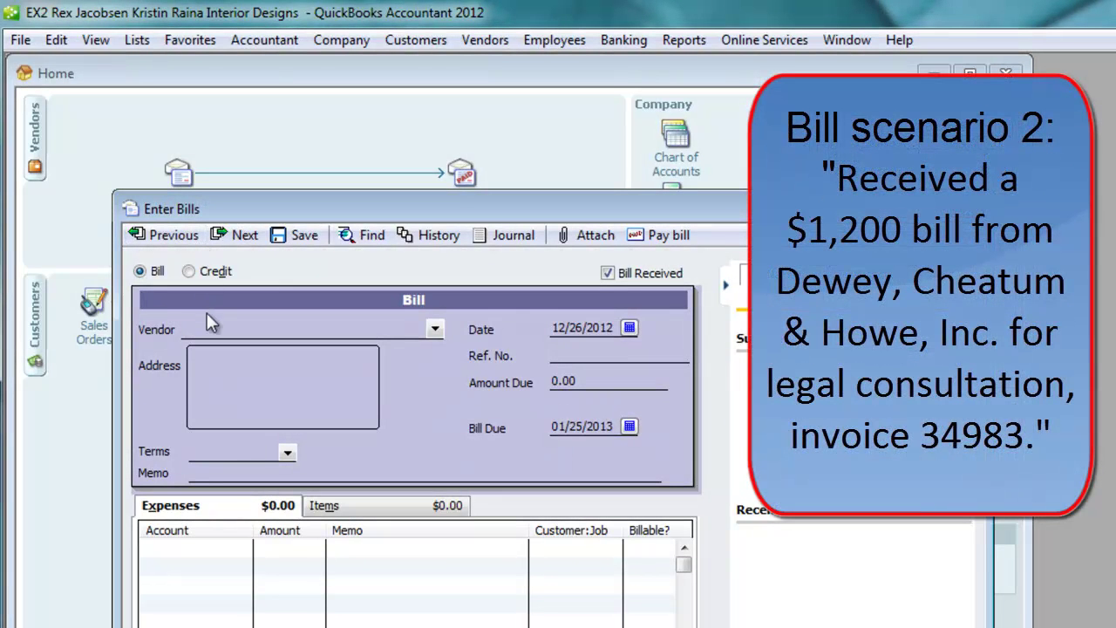
type("Dewey, Cheatum, & Howe")
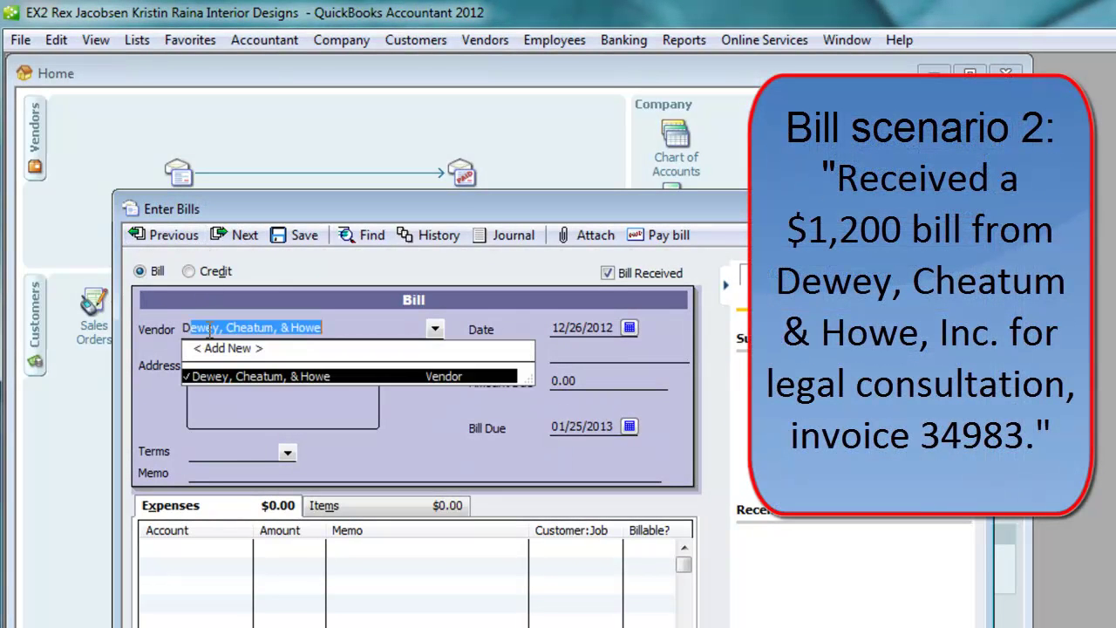
key("Tab")
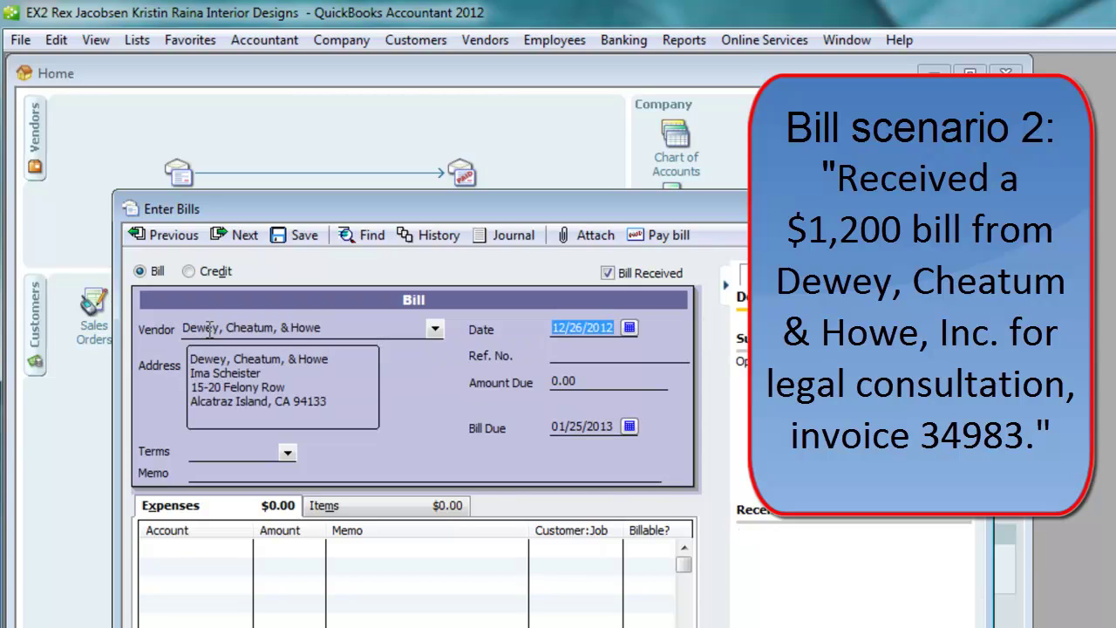
type("12/31/")
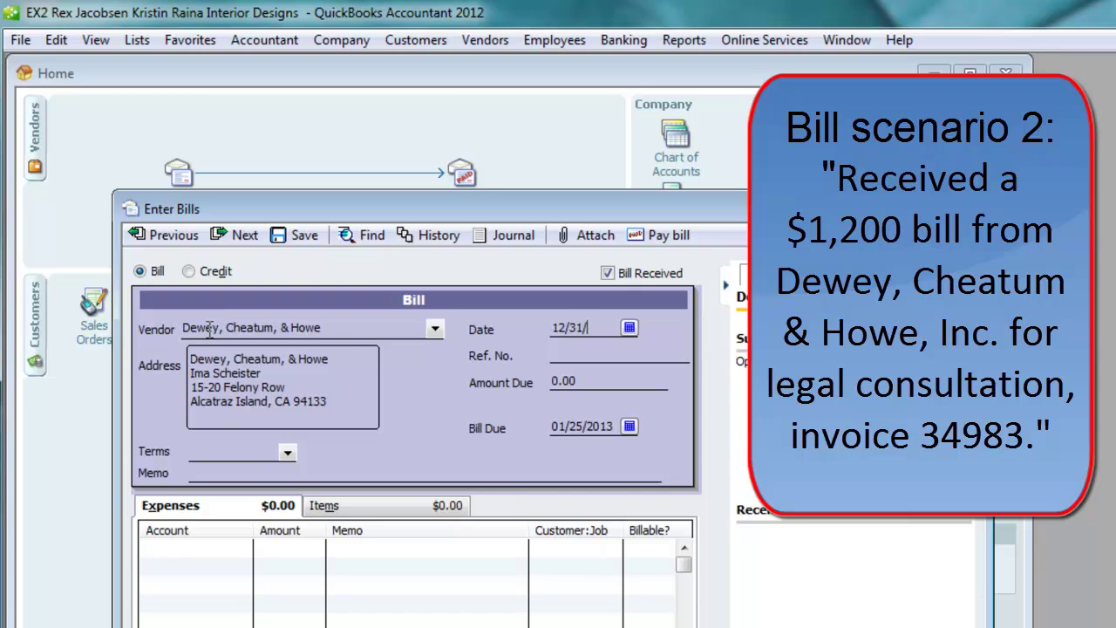
type("2012")
key("Tab")
type("34983")
key("Tab")
type("1200")
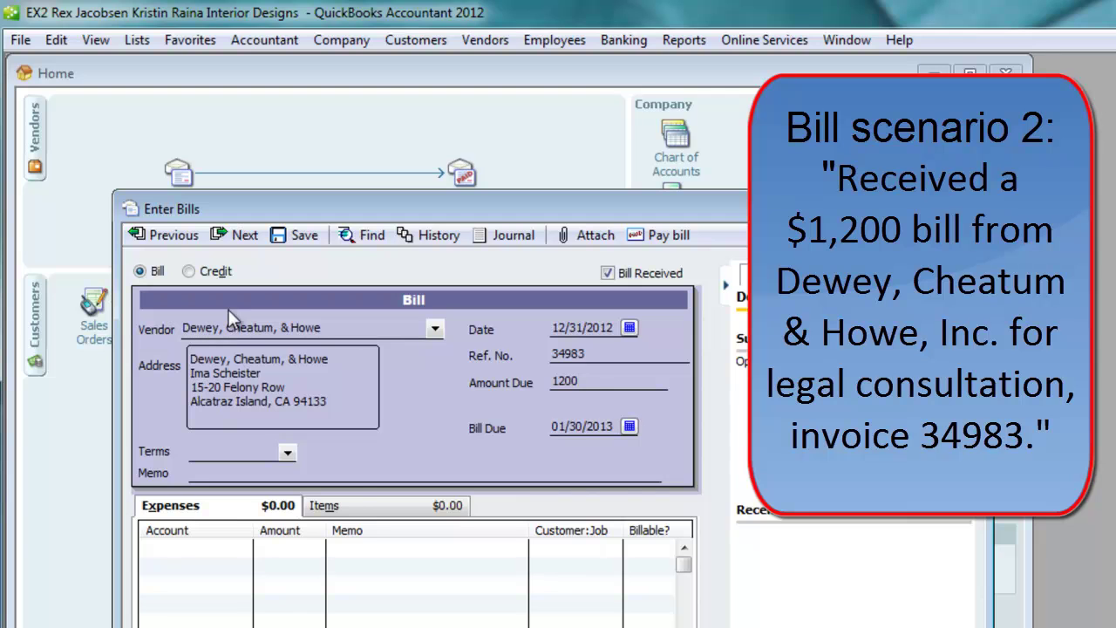
Step: Give the bill Net 30 Days terms, charge it to 6200 Legal Consultation Expense, and save it
left_click(287, 453)
left_click(255, 514)
left_click(241, 549)
left_click(243, 548)
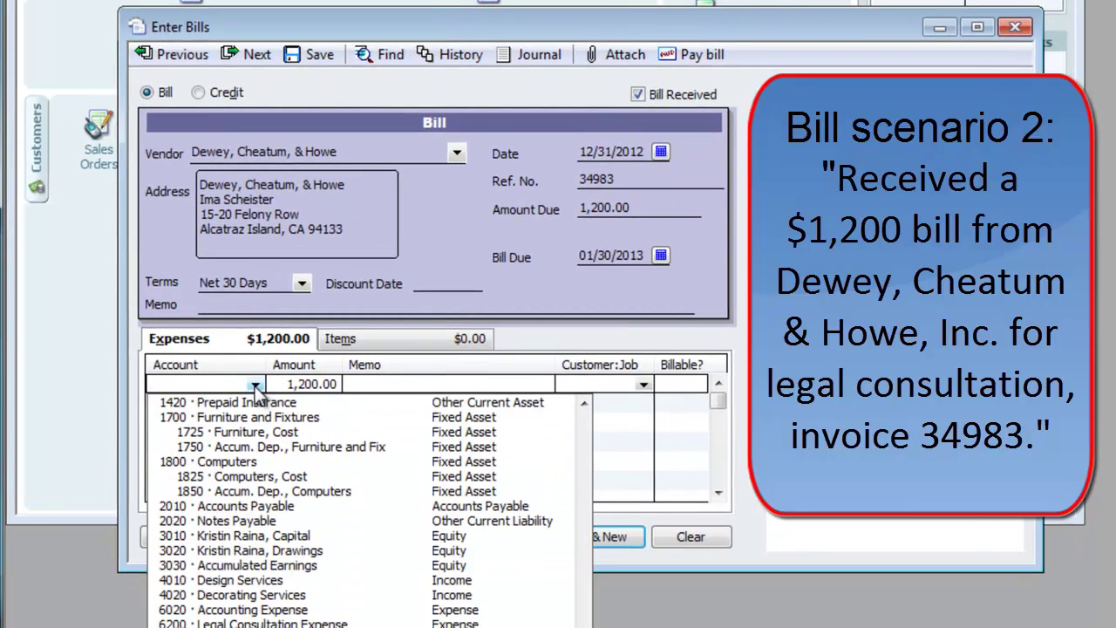
left_click(231, 622)
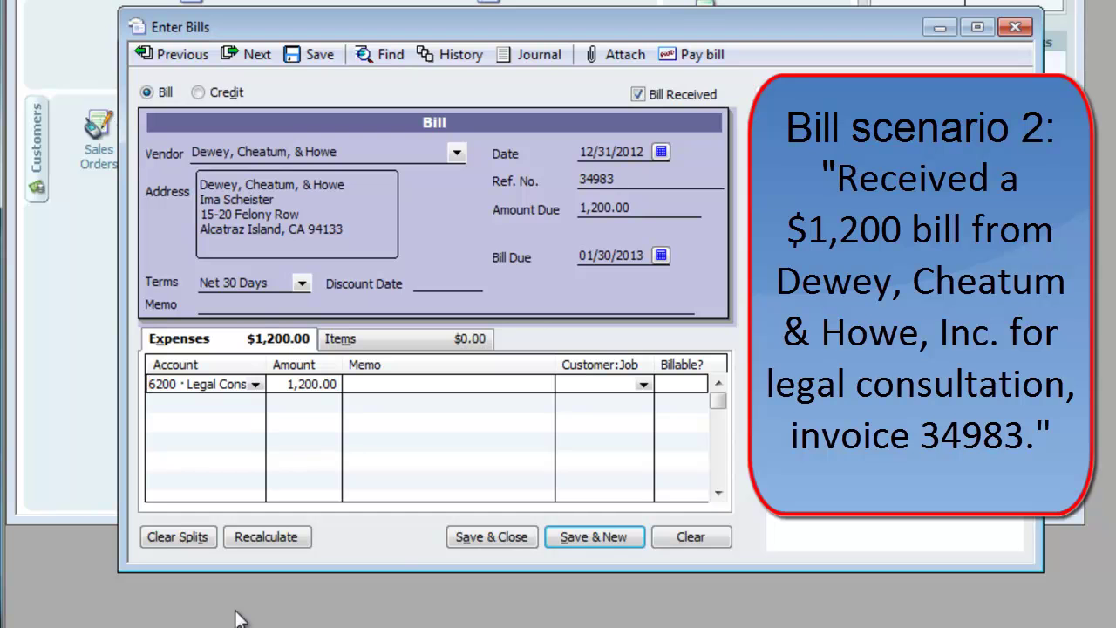
left_click(484, 535)
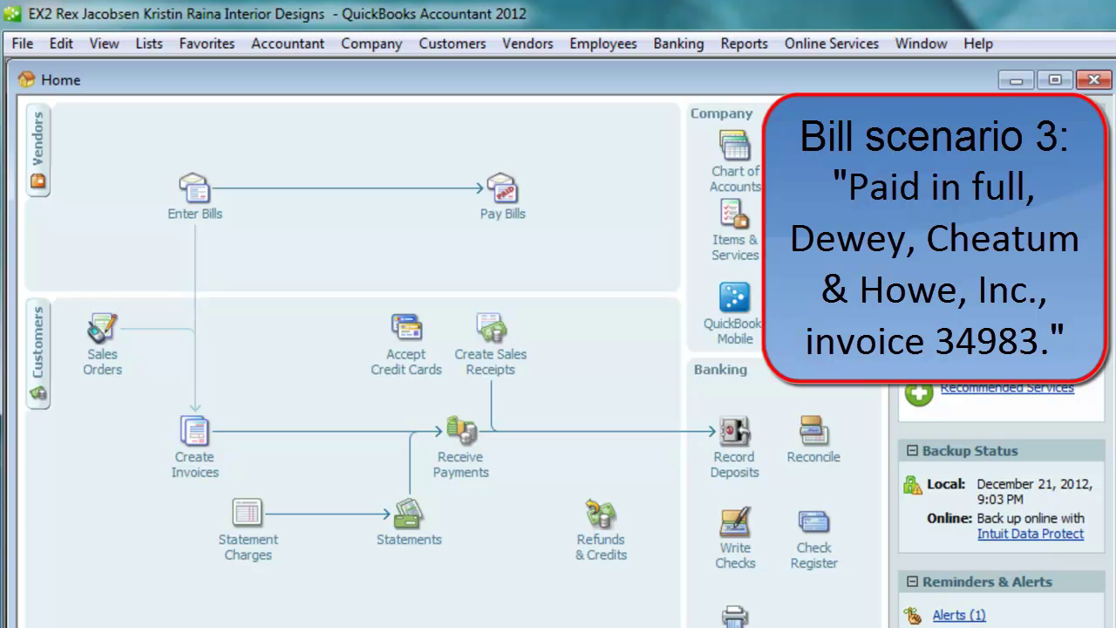
Step: In Pay Bills, widen the Vendor column and select the 1,200.00 Dewey, Cheatum, & Howe bill
left_click(502, 192)
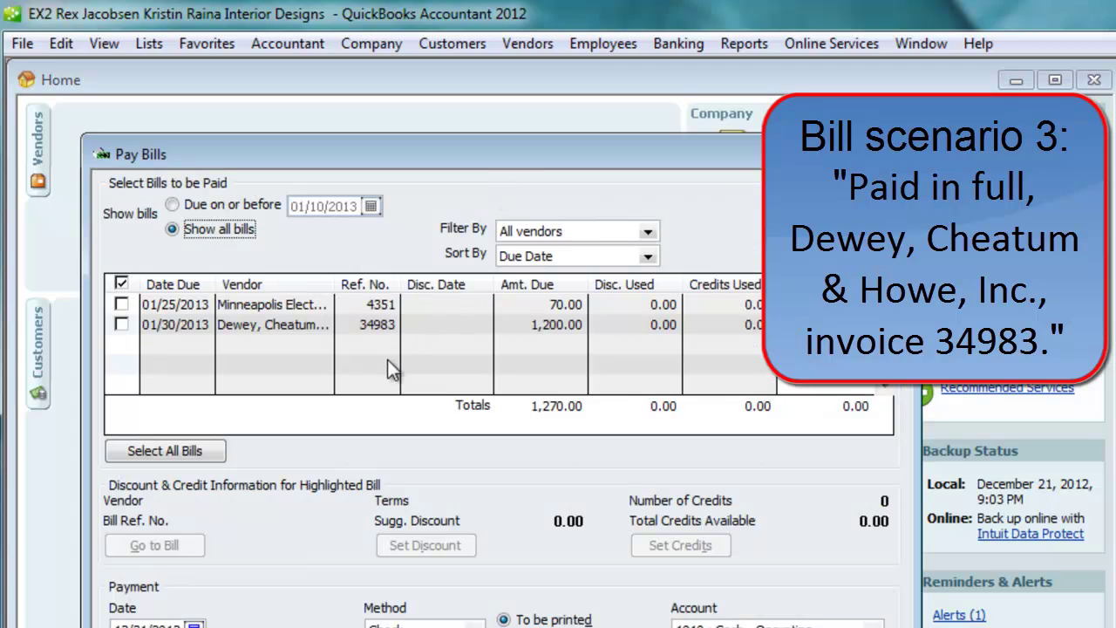
left_click_drag(334, 285, 529, 284)
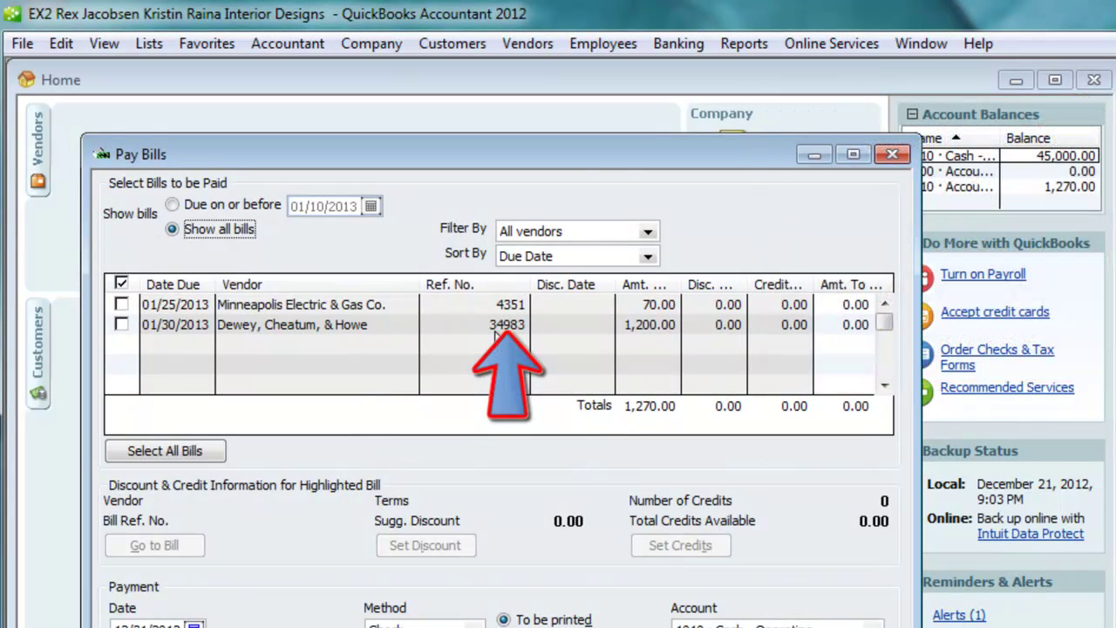
left_click(121, 324)
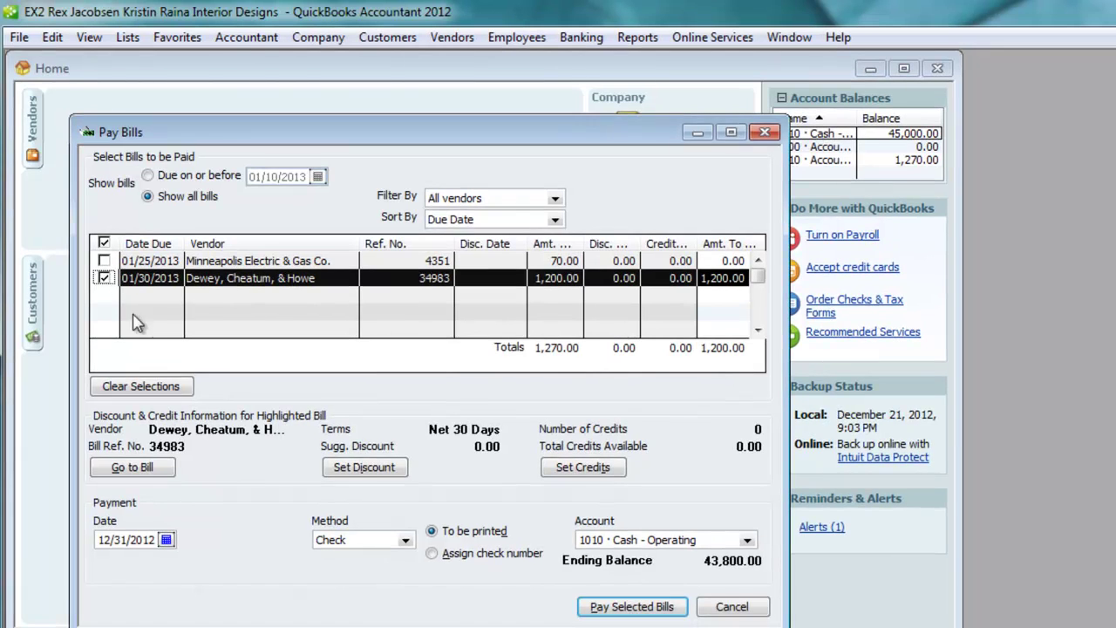
Step: Pay the selected bill on 01/31/2013 with a manually assigned check number 1
left_click(431, 554)
left_click(165, 540)
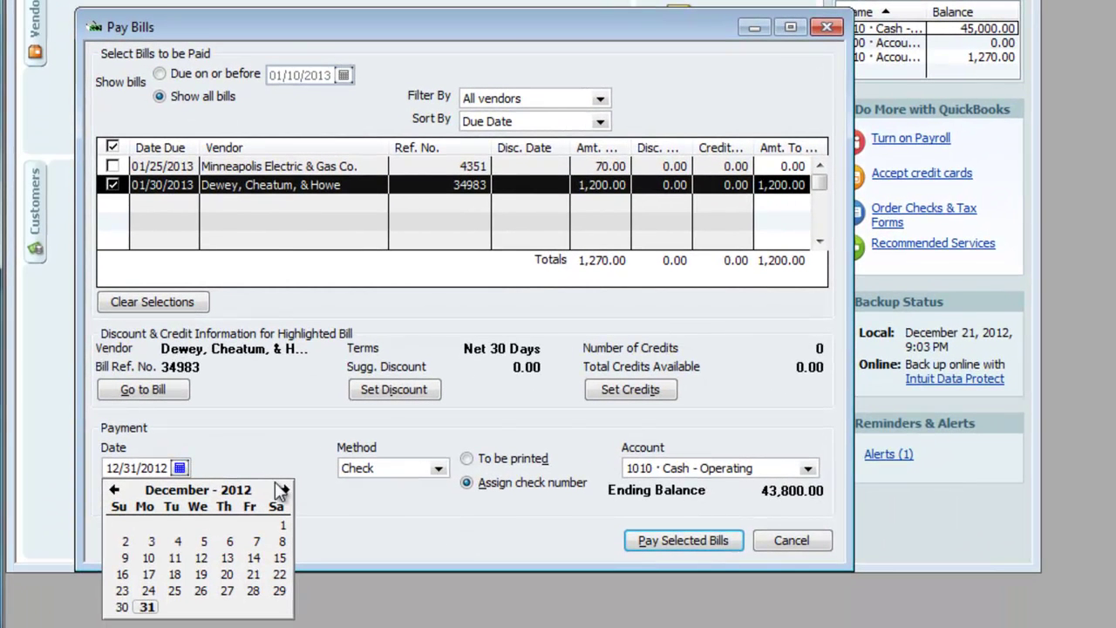
left_click(269, 541)
left_click(226, 591)
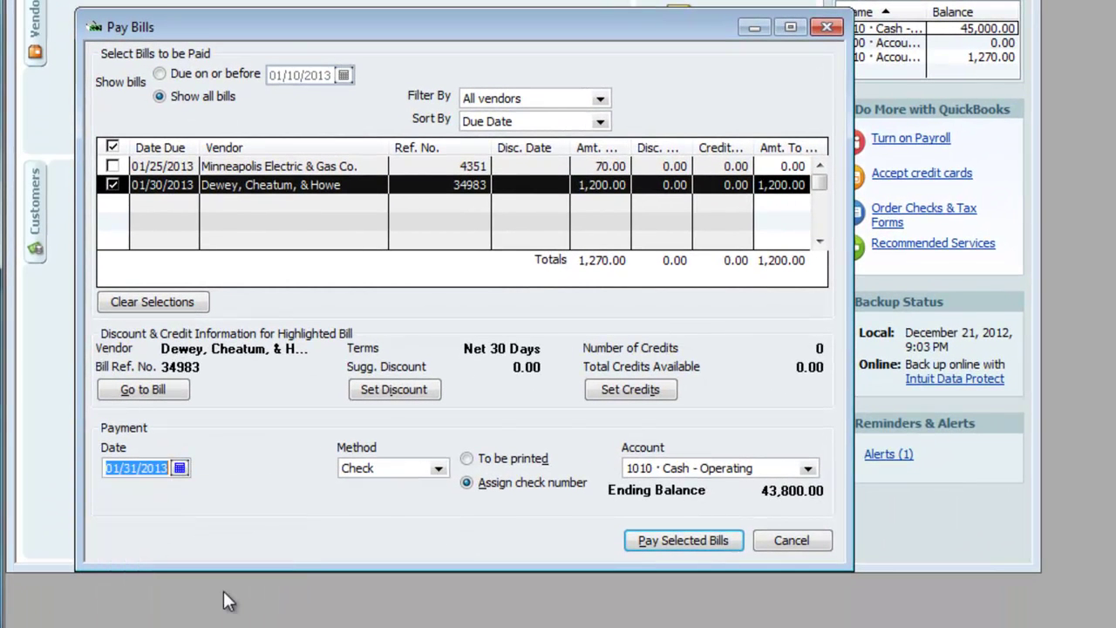
left_click(678, 542)
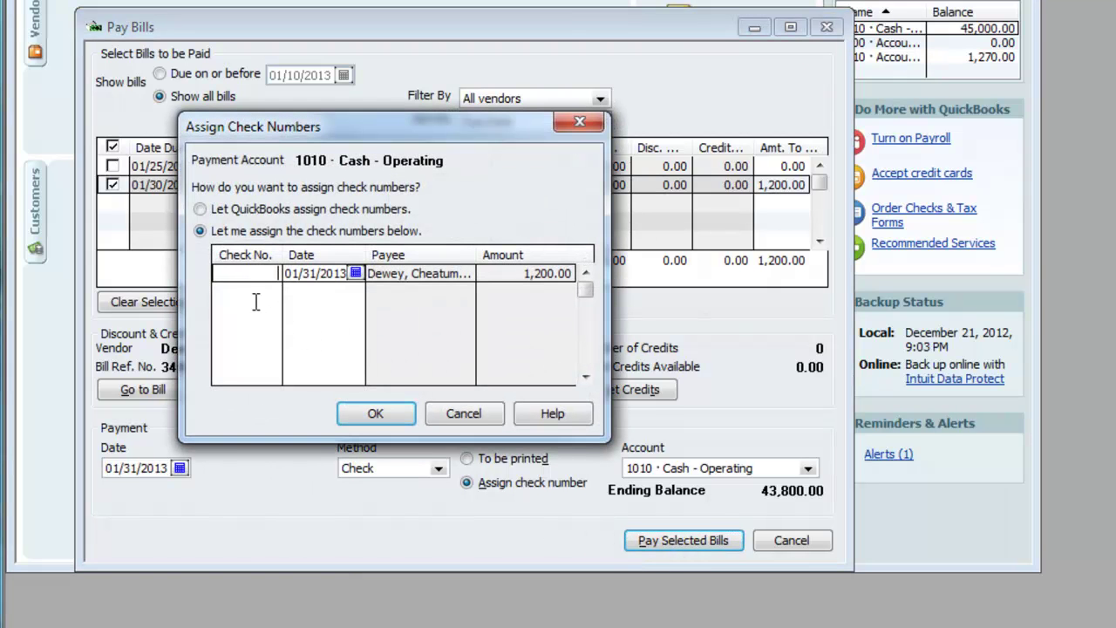
type("1")
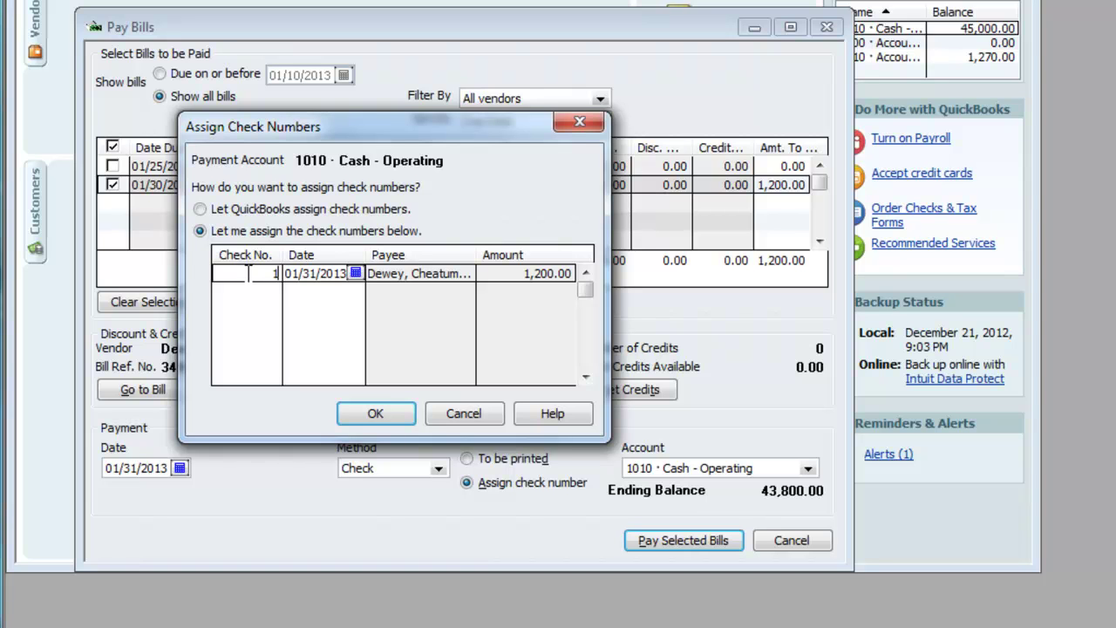